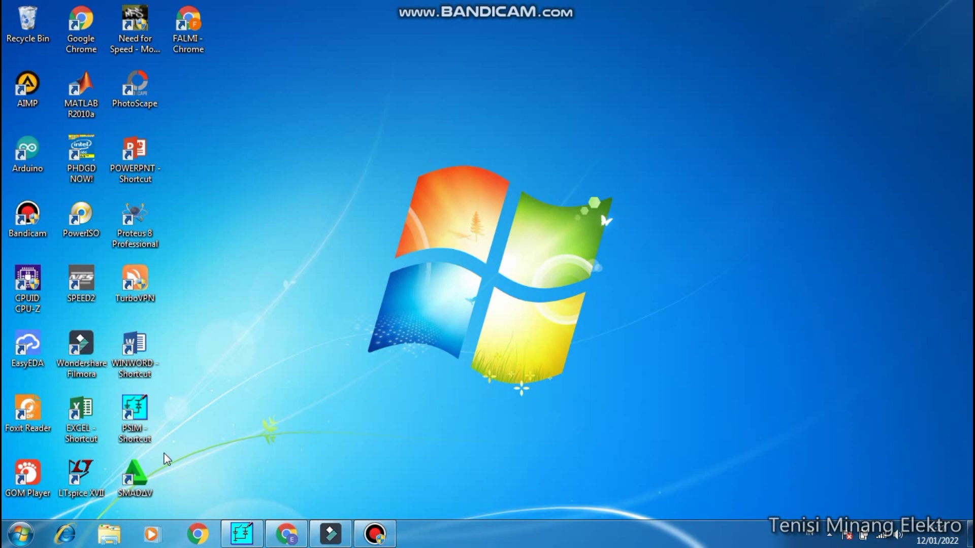
- Switch to the PSIM circuit and set the initial capacitor voltage of electrolytic capacitor C2 to 45
mouse_move(580, 6)
click(241, 534)
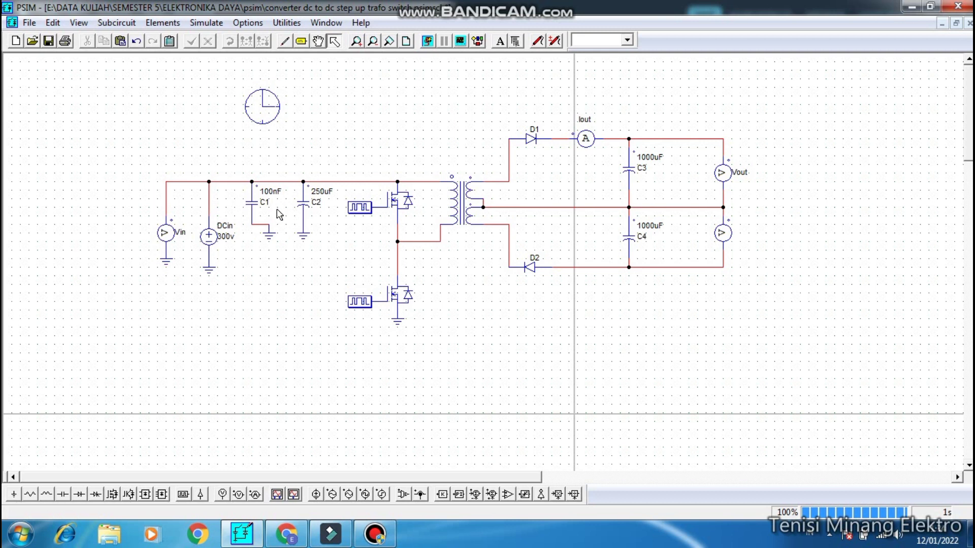
double_click(304, 206)
click(236, 233)
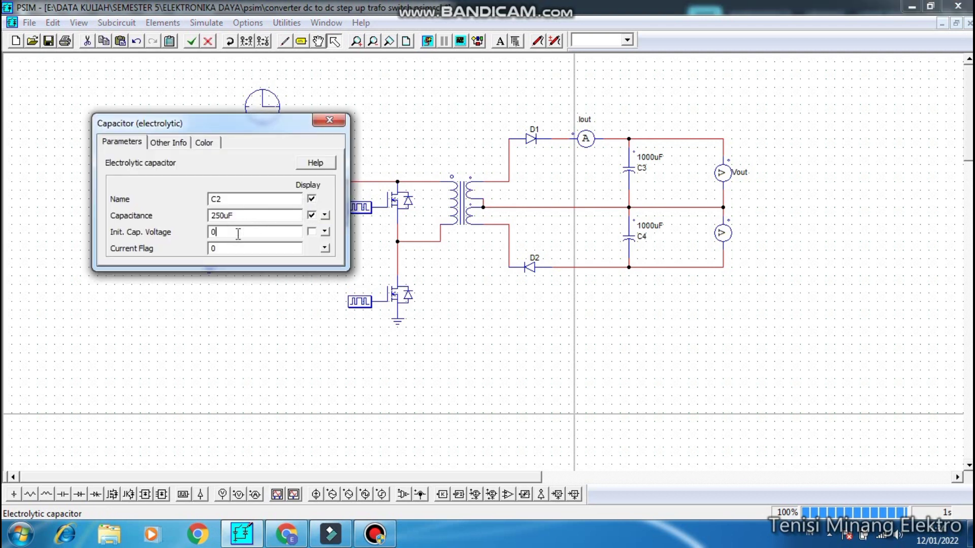
text(45)
click(329, 120)
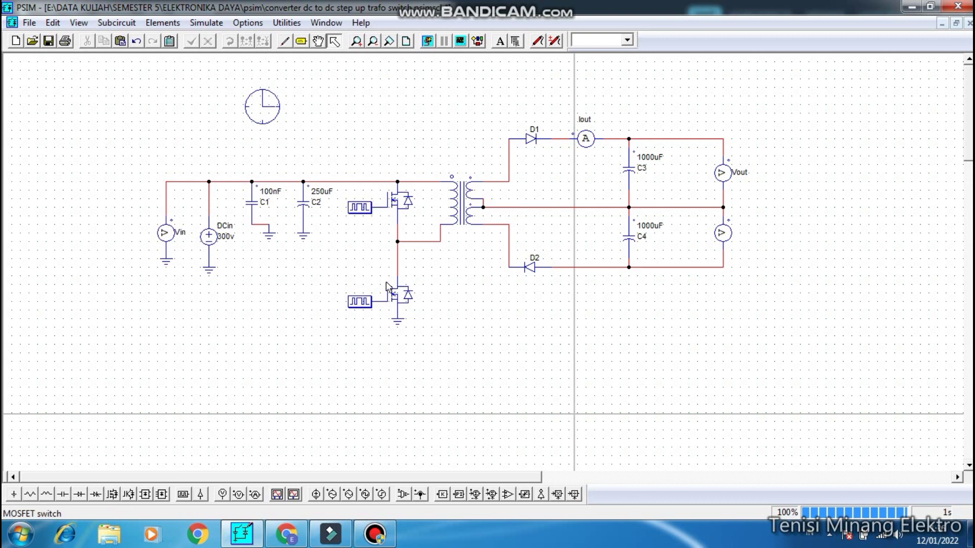
- Examine the gating blocks that drive the upper and lower MOSFET switches on the transformer's primary side
click(367, 302)
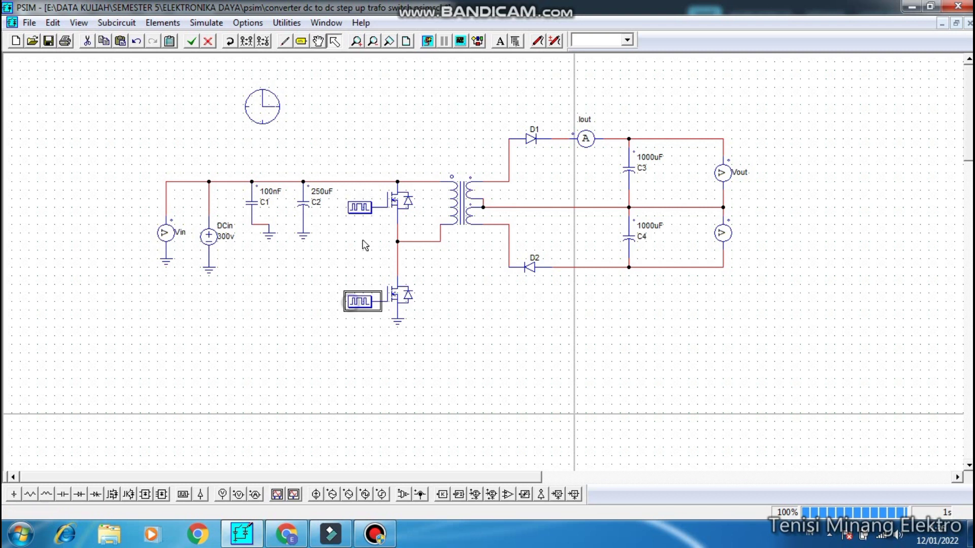
click(359, 207)
click(354, 256)
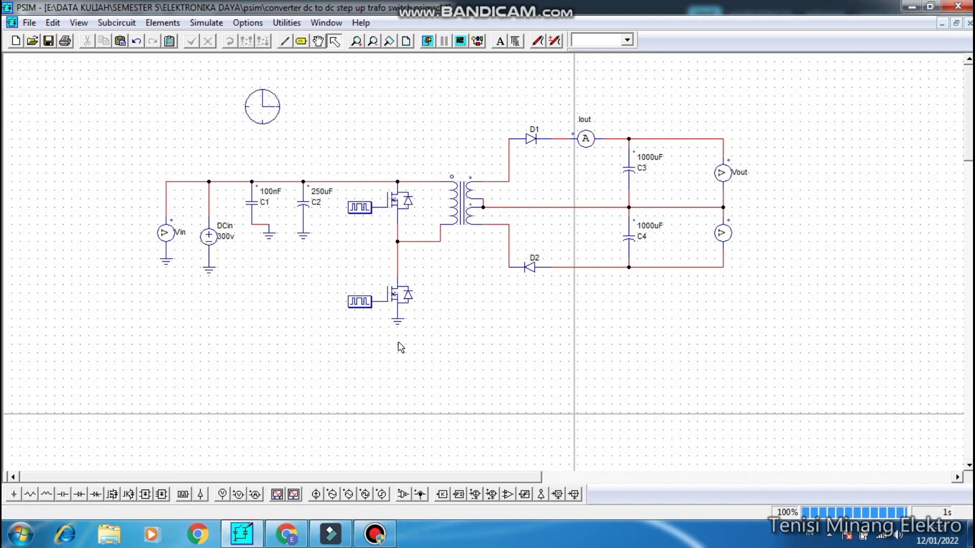
click(366, 209)
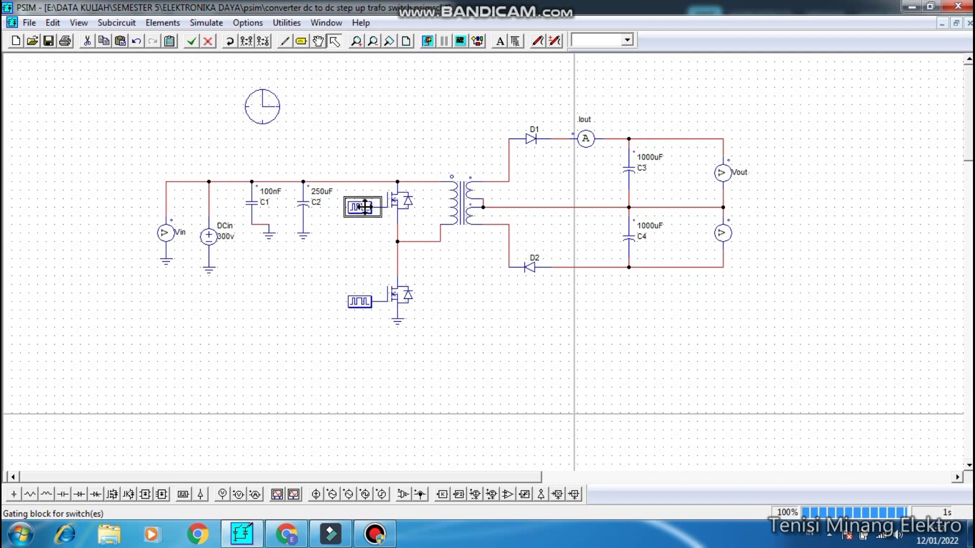
click(399, 297)
click(361, 207)
click(362, 304)
click(359, 209)
click(362, 304)
click(362, 208)
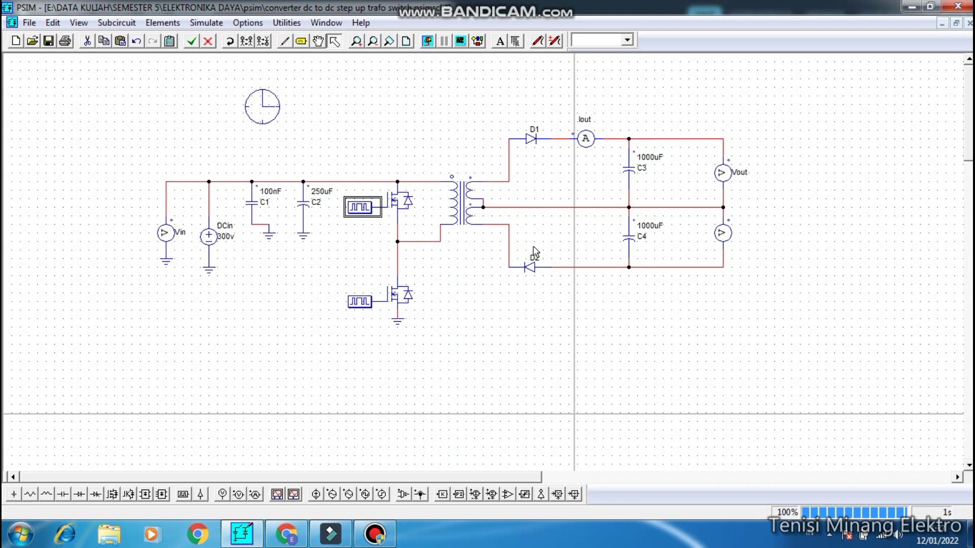
- Set the Rt (tertiary) resistance of the 3-winding transformer to 0.008 and close its parameters
double_click(458, 208)
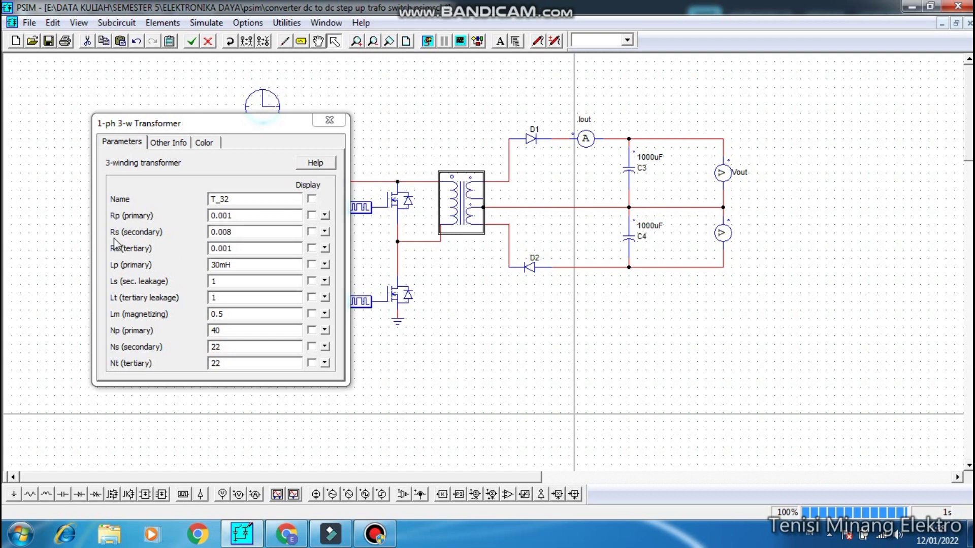
click(238, 246)
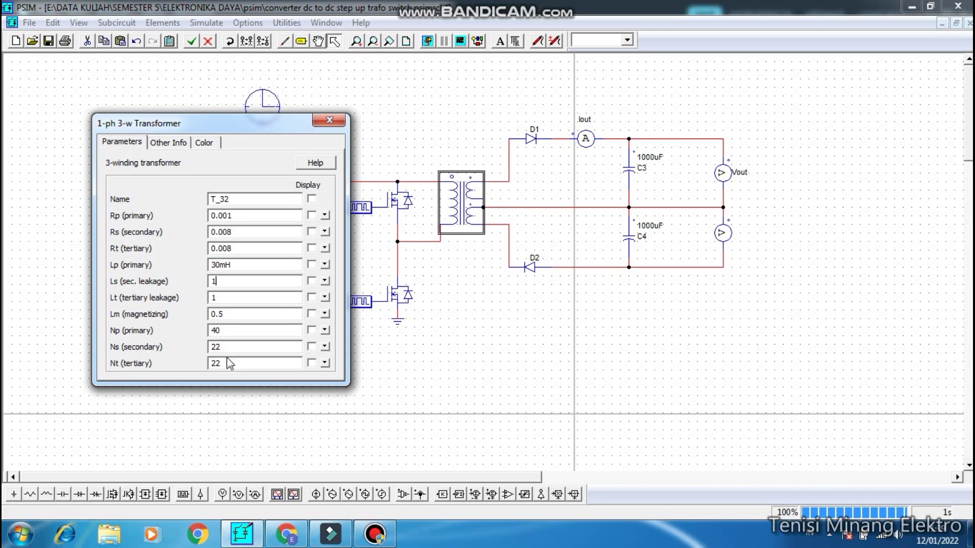
click(331, 121)
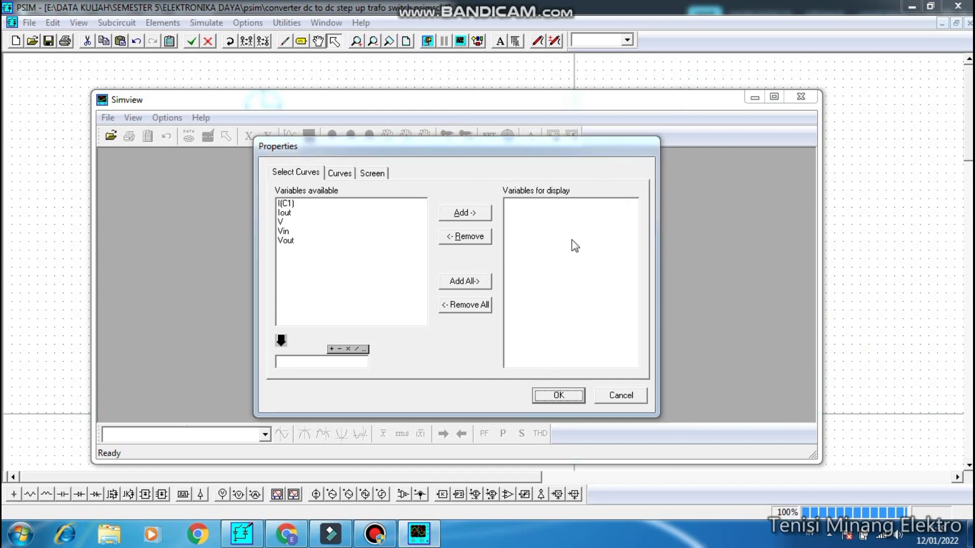
click(377, 534)
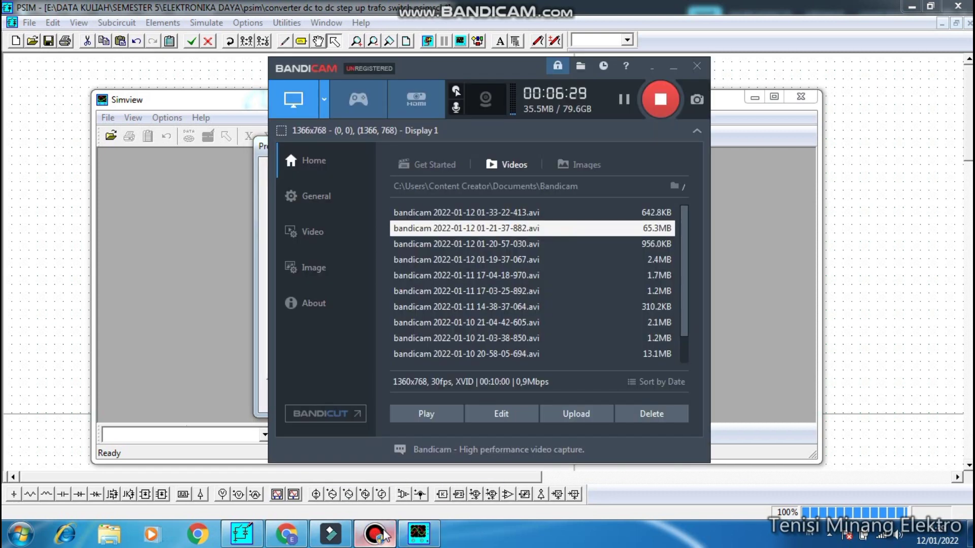
click(674, 65)
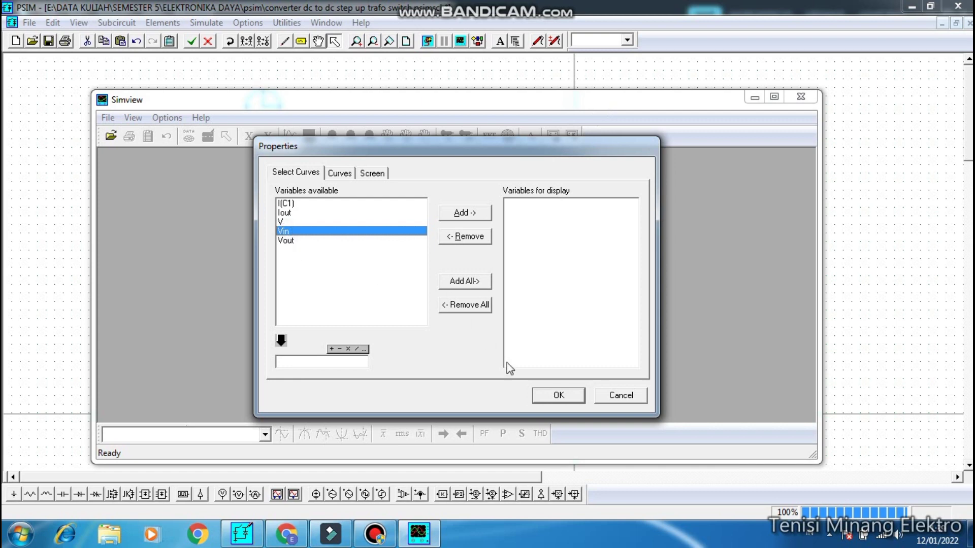
- Plot the Vin curve from the simulation results and briefly move the Simview window aside to check the circuit
click(555, 396)
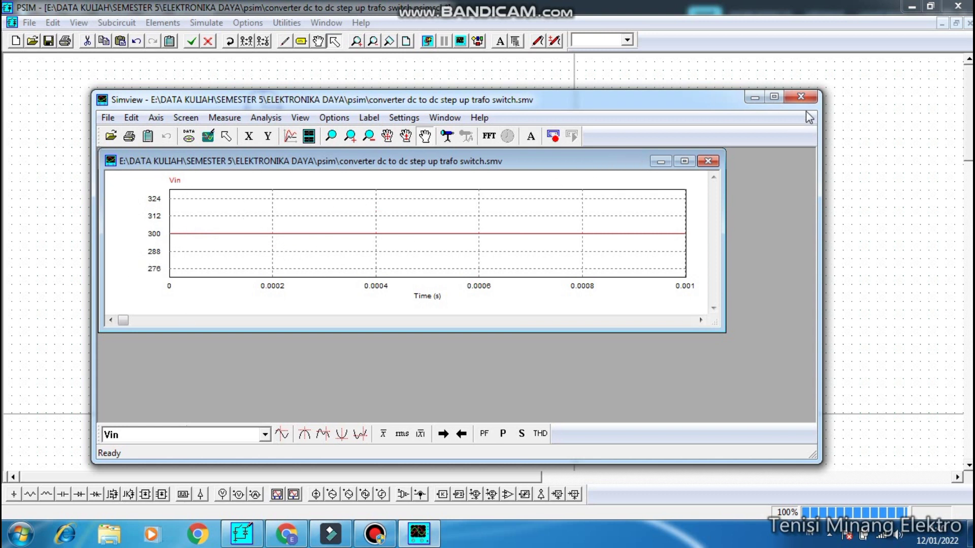
drag(675, 101, 707, 284)
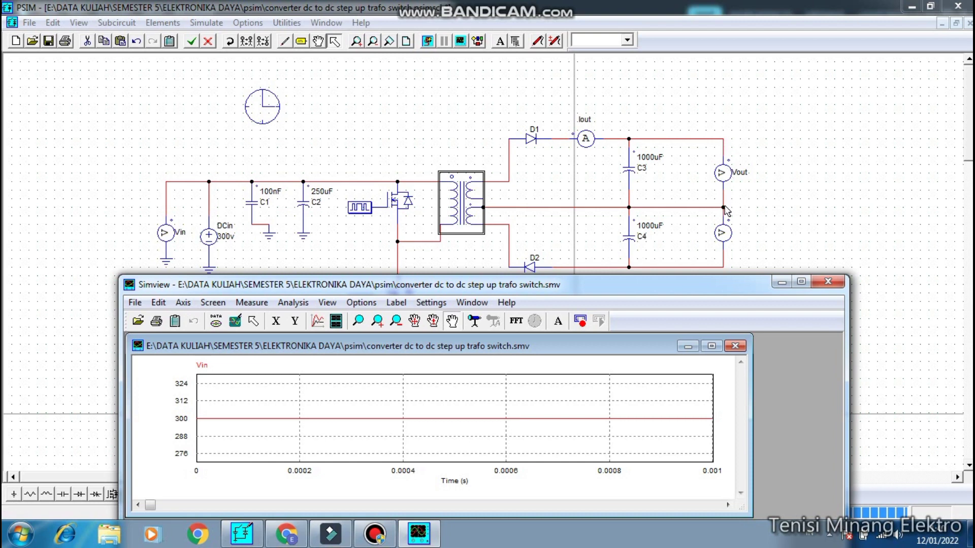
drag(716, 282, 700, 87)
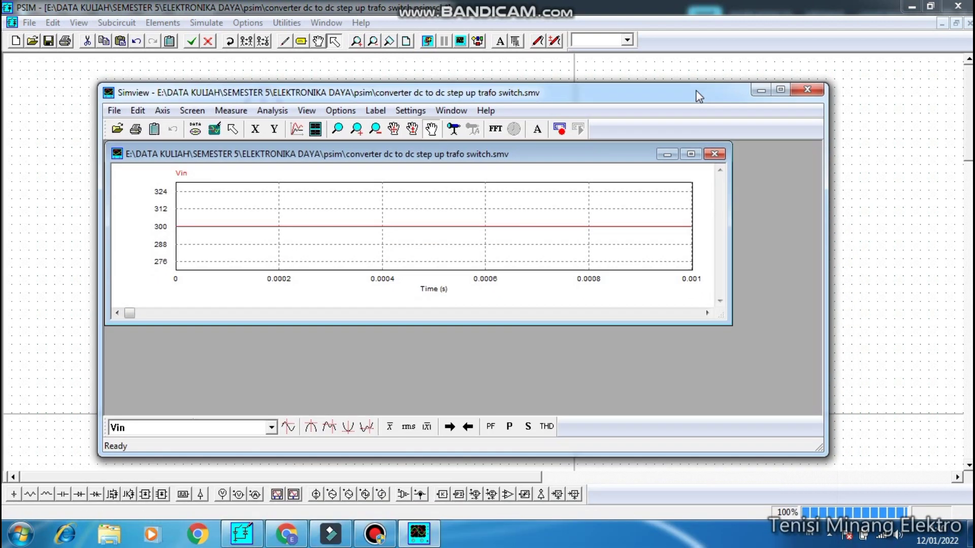
- Add separate plot screens for Vout and V below the Vin curve, and maximize the plots to fill the display
click(320, 126)
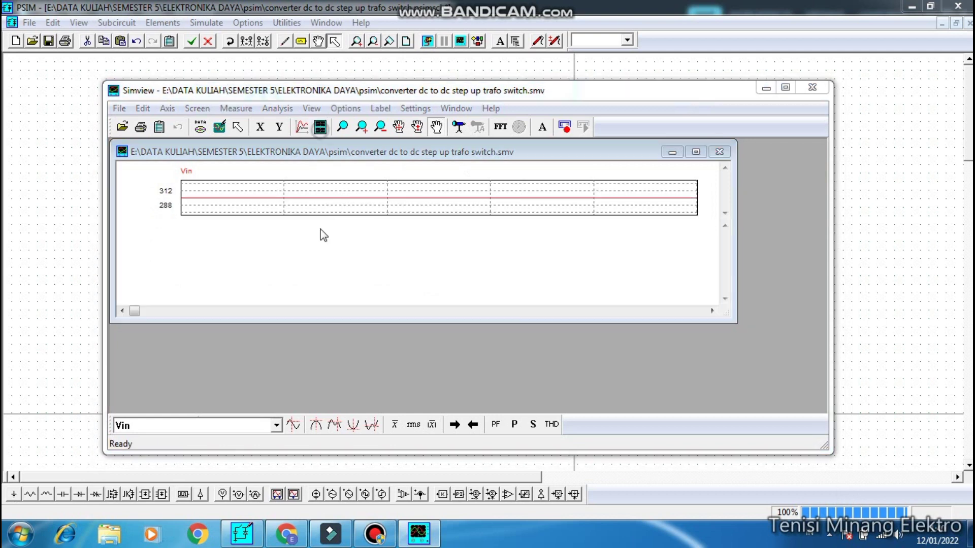
click(304, 223)
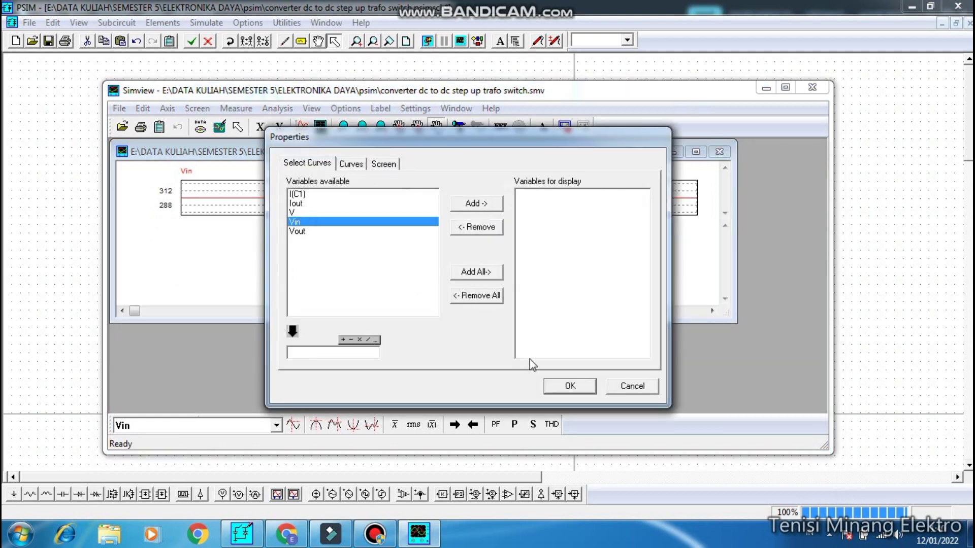
click(326, 232)
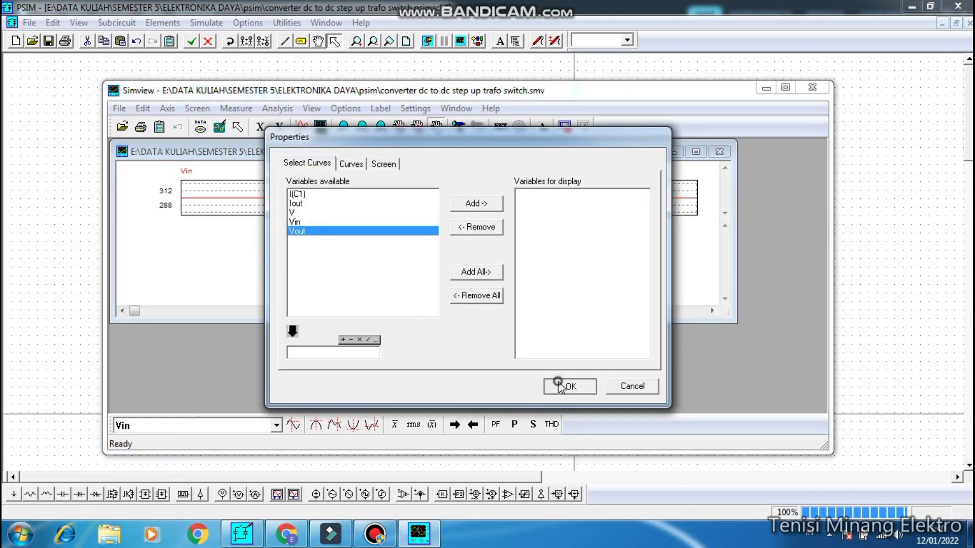
click(559, 385)
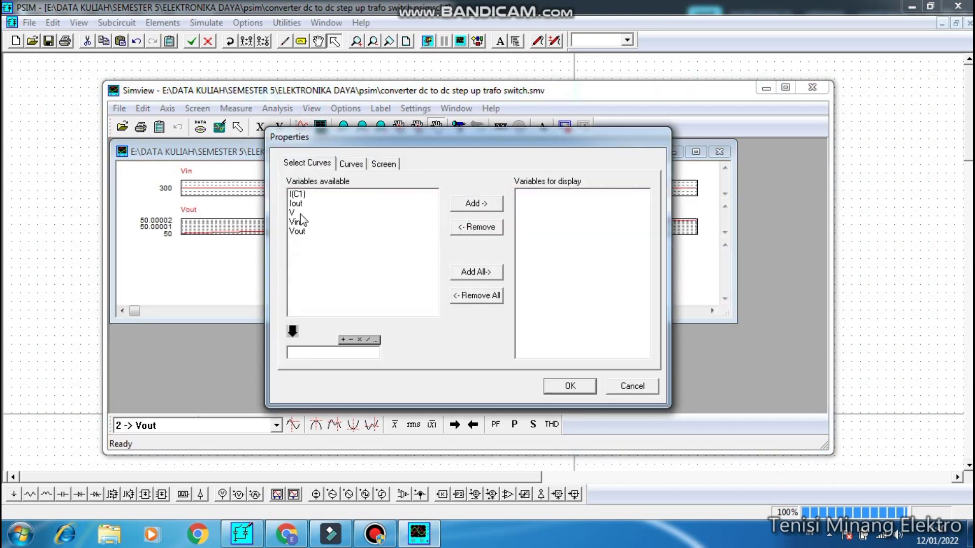
click(293, 212)
click(547, 384)
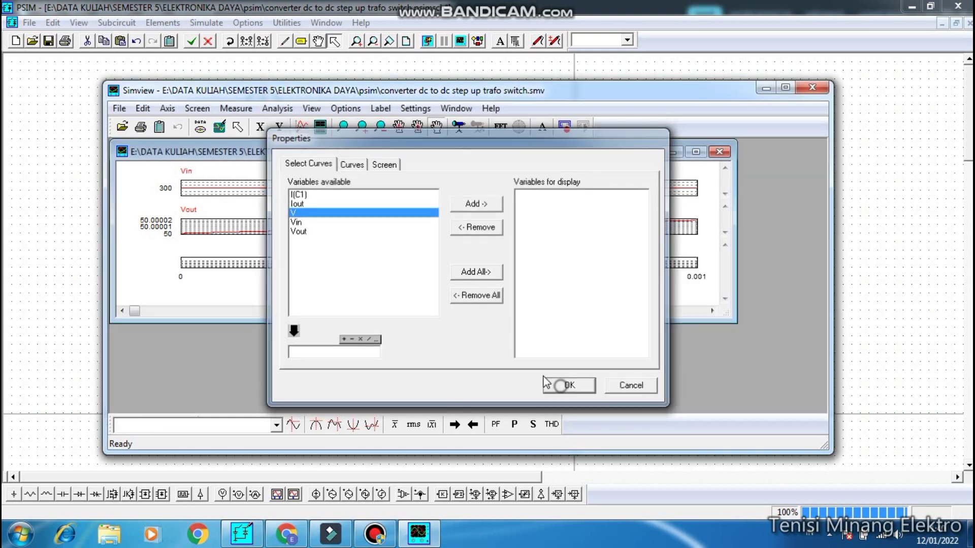
click(695, 151)
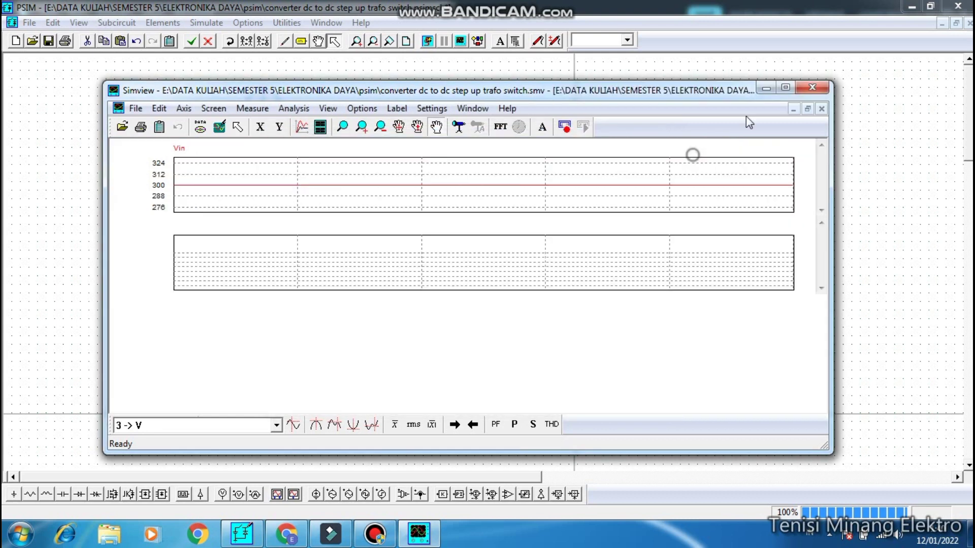
click(790, 91)
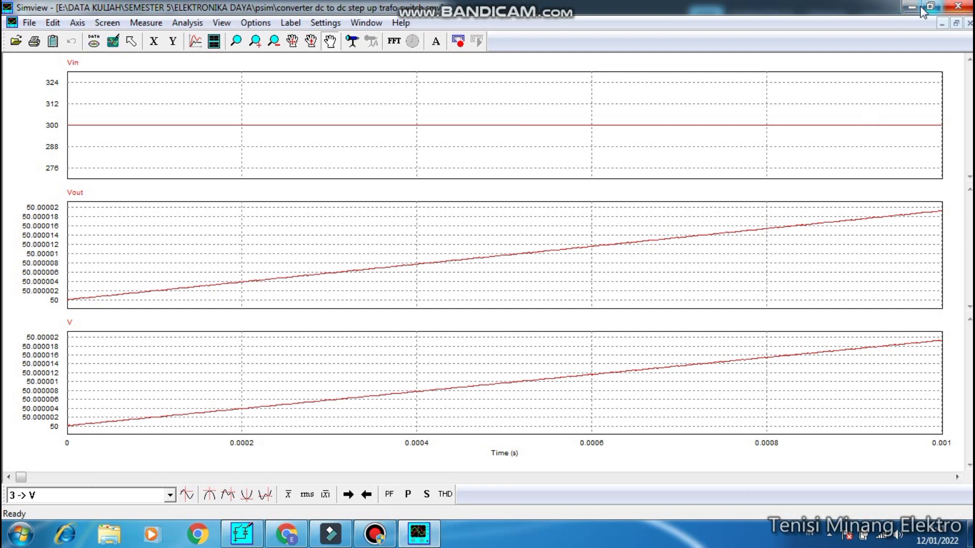
- Close the voltage plots and switch back to the circuit schematic in PSIM
click(955, 24)
click(613, 66)
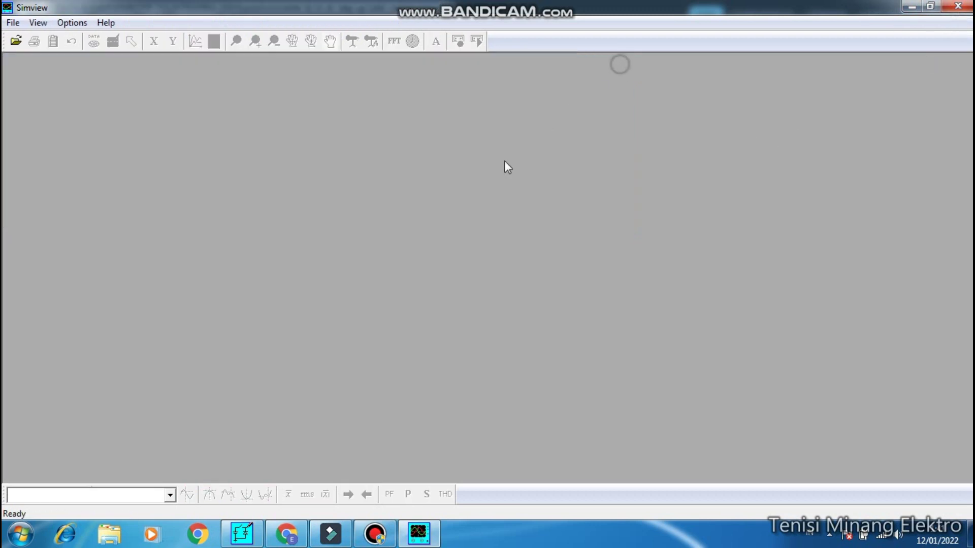
click(242, 533)
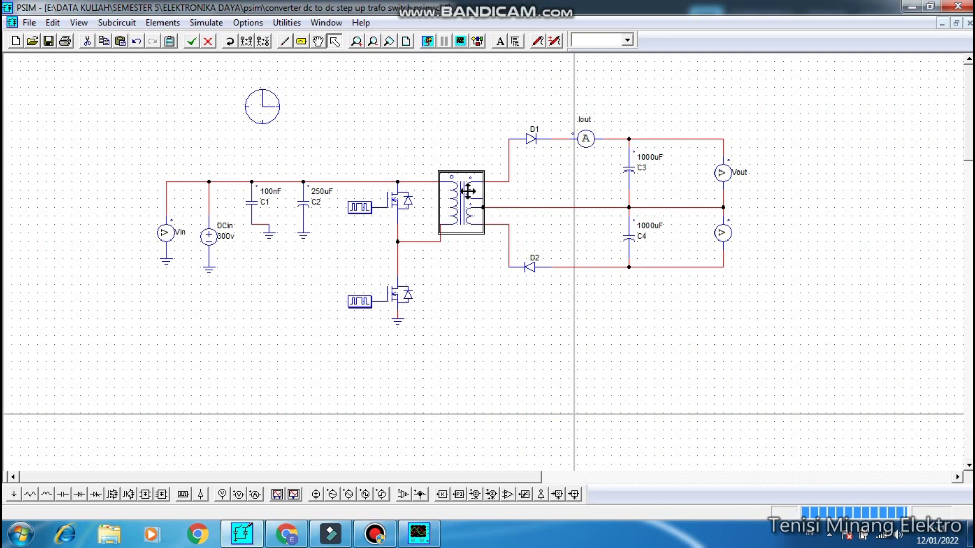
- Rerun the simulation and plot only the Iout curve, closing Simview after viewing it
click(428, 40)
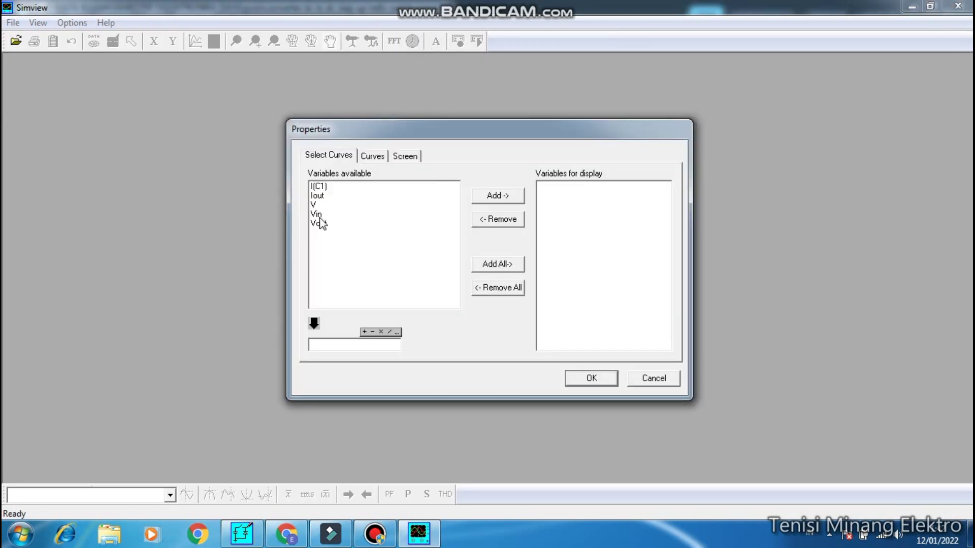
double_click(317, 196)
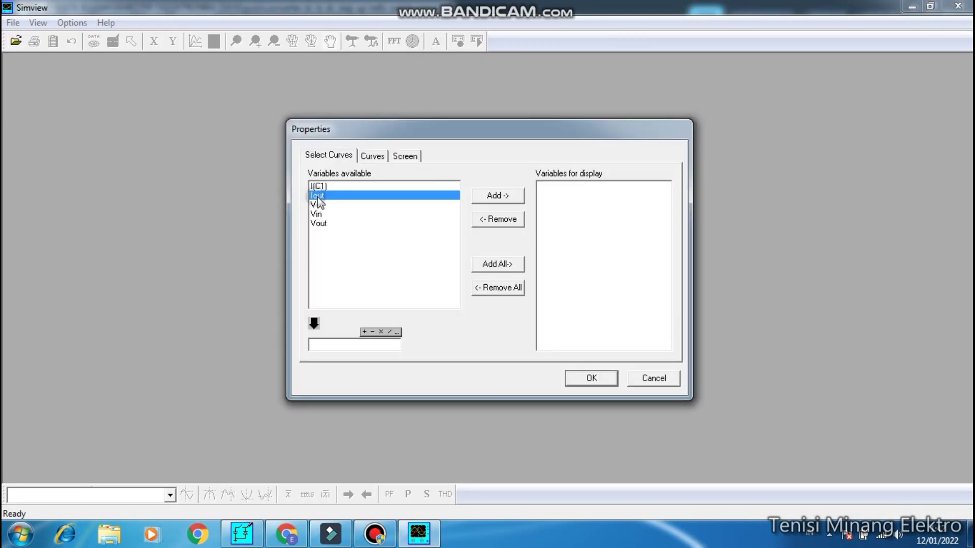
click(589, 378)
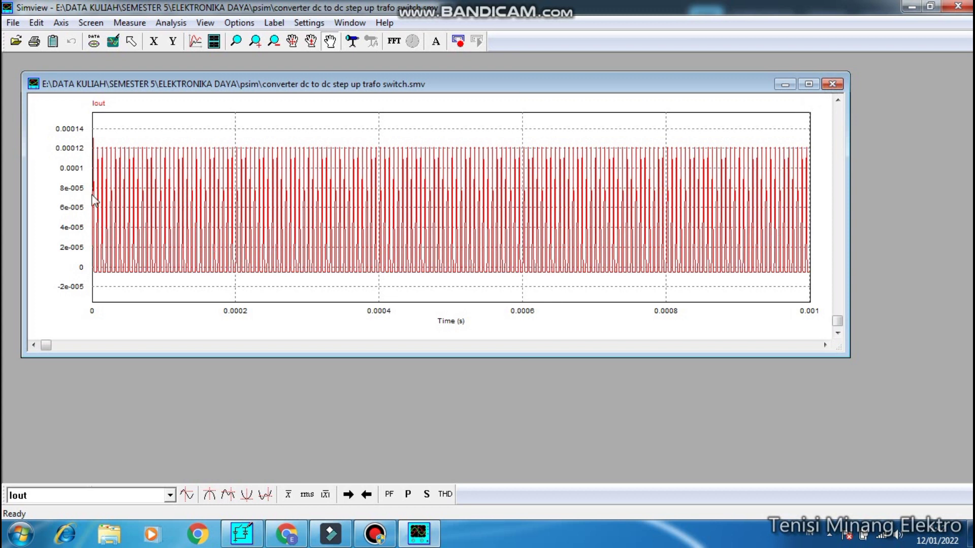
click(833, 84)
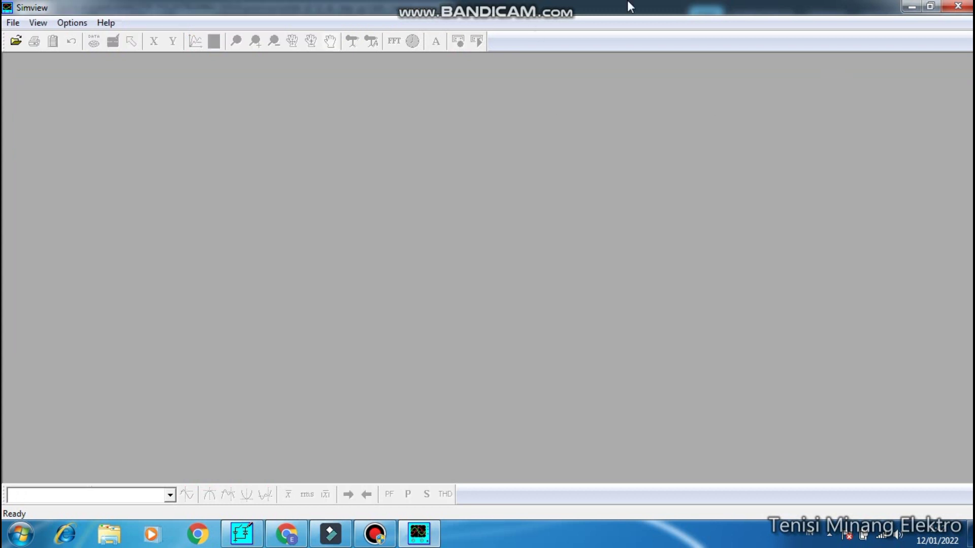
click(958, 6)
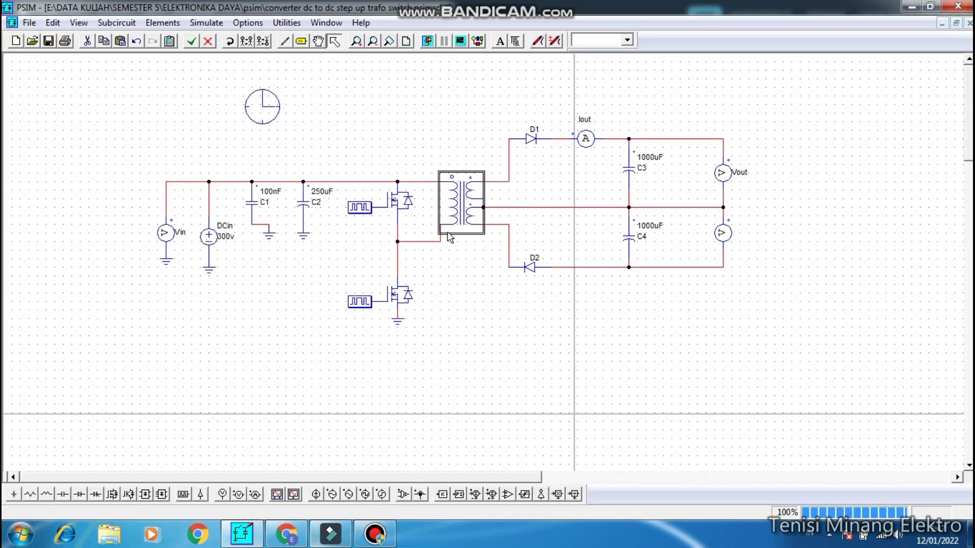